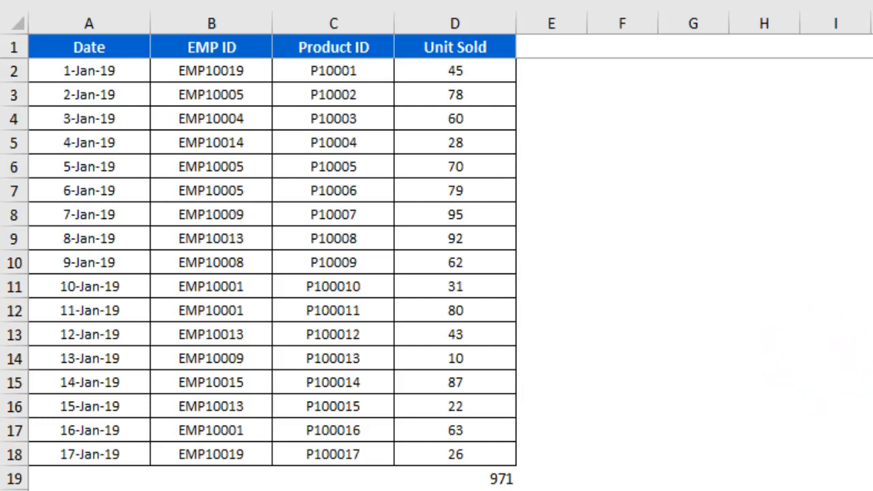
- Inspect the formula behind the Unit Sold total in cell D19 without changing it
left_click(456, 482)
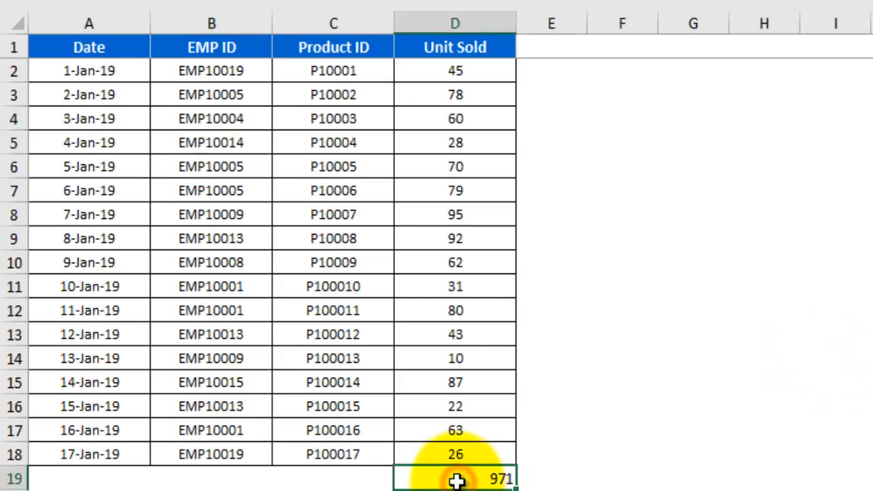
double_click(491, 479)
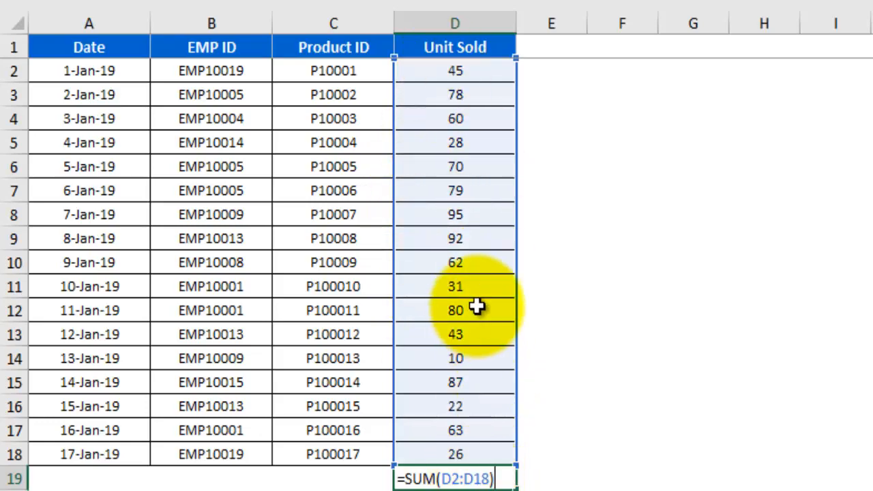
key("Escape")
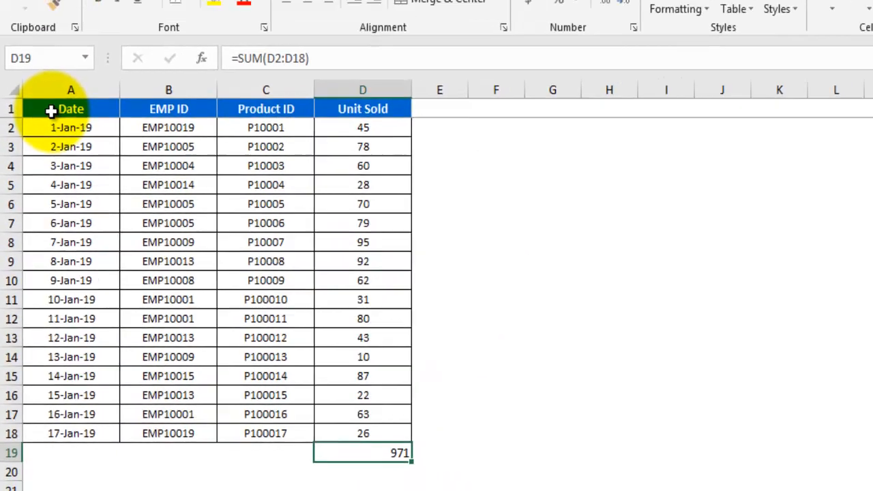
- Add filters to the table A1:D18 and filter out EMP10013, EMP10014 and EMP10015 in the EMP ID column
left_click_drag(51, 111, 384, 431)
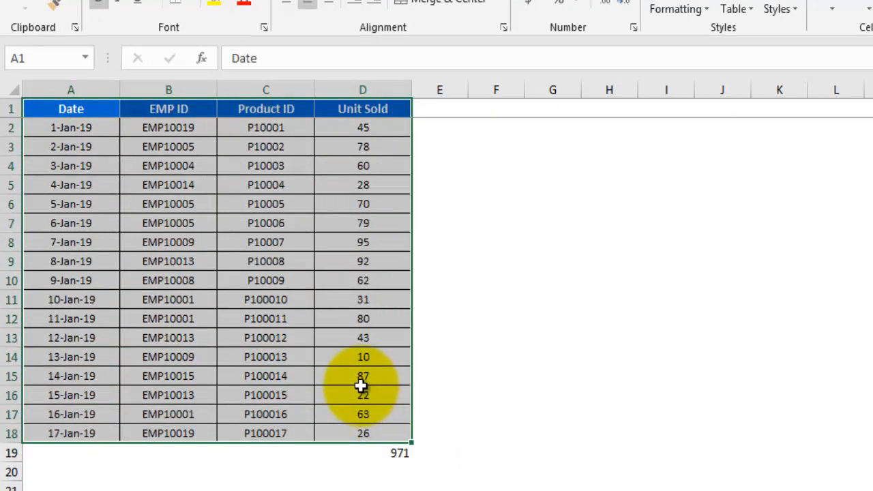
key("ctrl+shift+l")
left_click(199, 141)
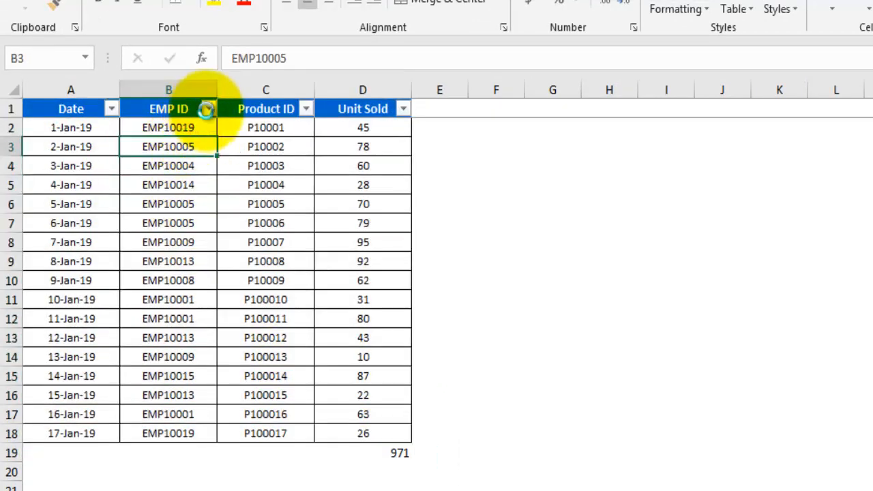
left_click(208, 110)
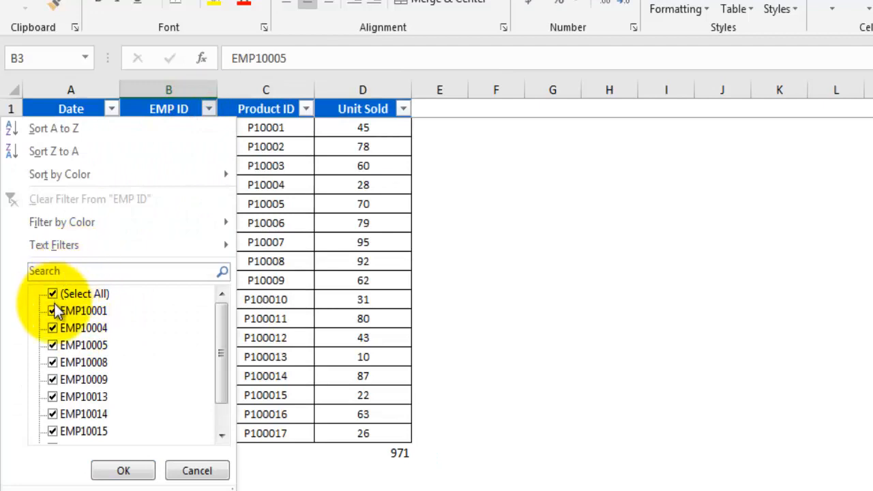
left_click(58, 400)
left_click(54, 434)
left_click(53, 414)
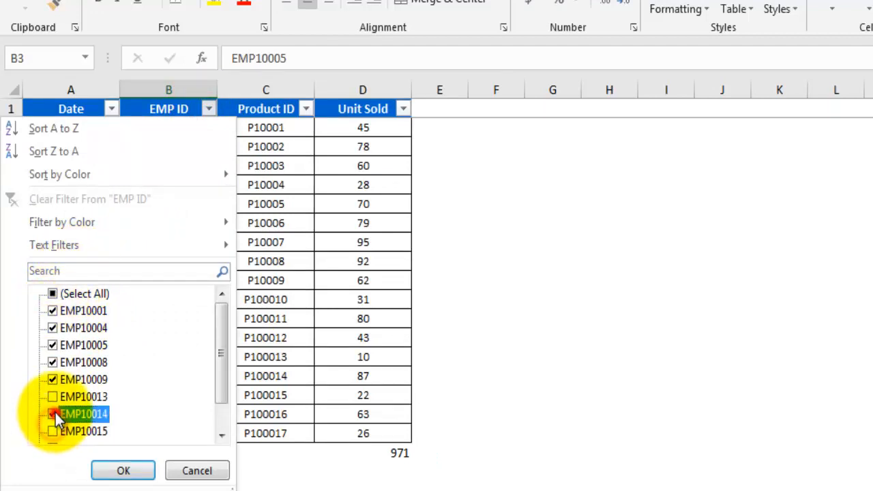
left_click(123, 471)
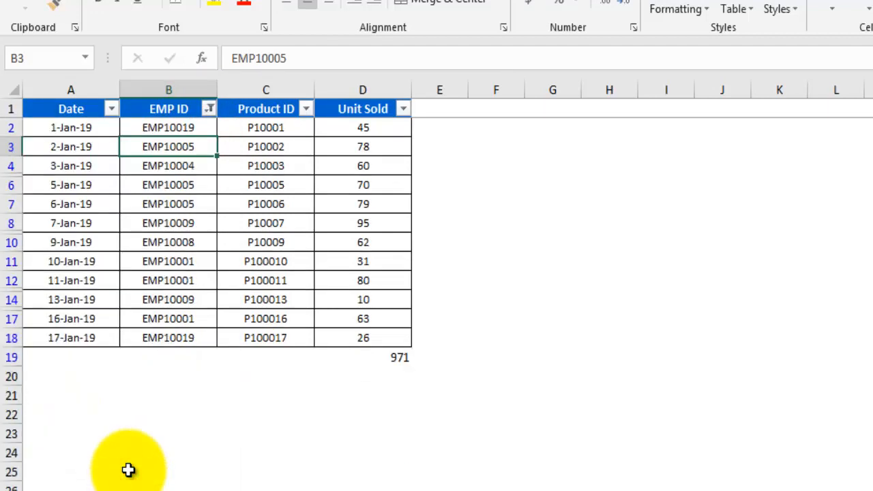
- Check the total in cell D19 under the filter and remove the filters from the table
left_click(366, 361)
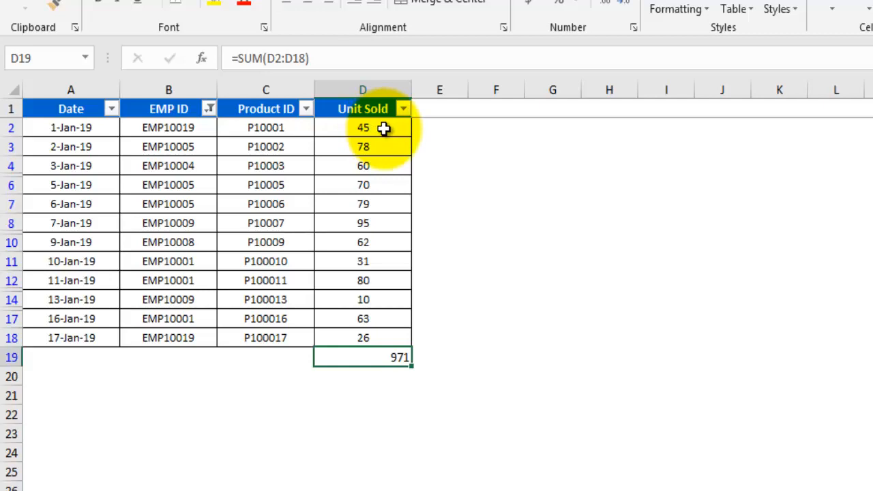
left_click(365, 110)
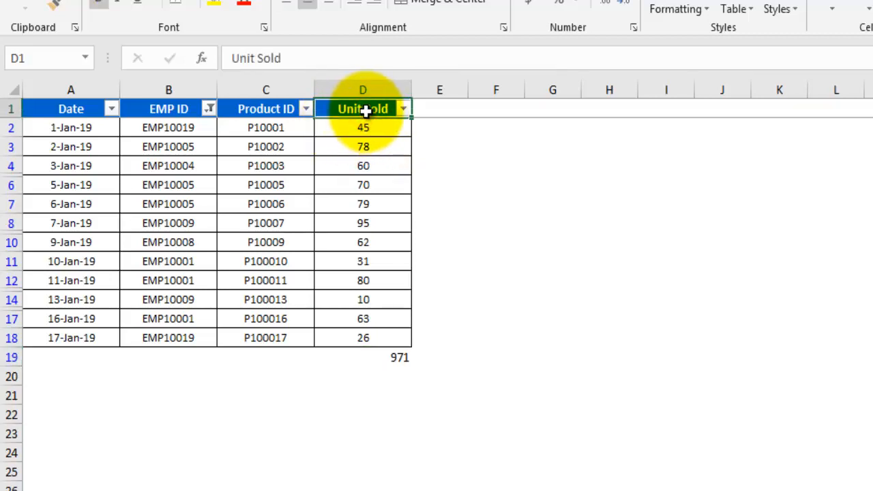
key("ctrl+shift+l")
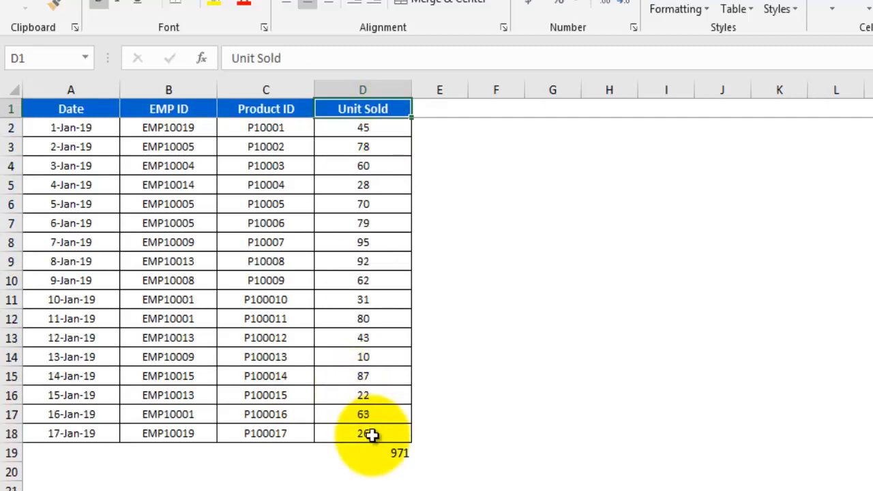
- Start a new formula in cell D19 with =sub in place of the existing SUM
left_click(363, 456)
type("=sub")
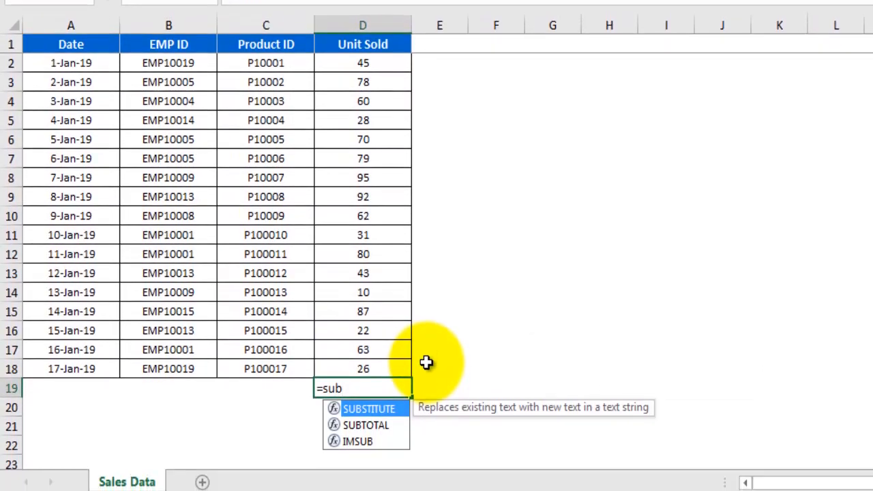
key("Tab")
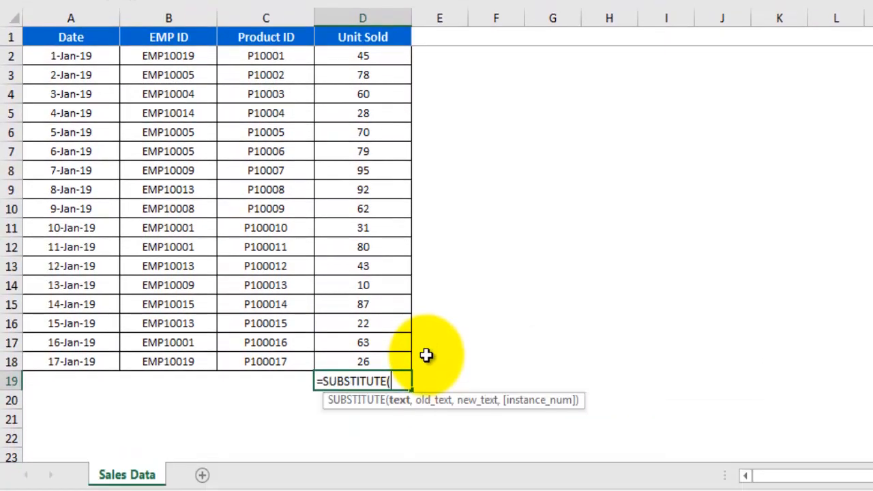
key("BackSpace")
key("BackSpace")
key("BackSpace")
key("BackSpace")
key("BackSpace")
key("BackSpace")
key("BackSpace")
key("BackSpace")
- Complete the formula in D19 as a SUBTOTAL with function 9 - SUM over the range D2:D18
key("Down")
key("Tab")
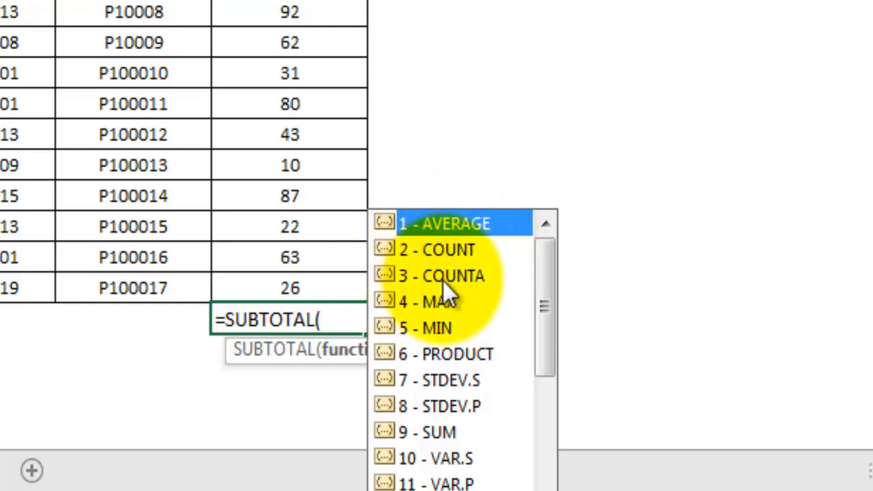
left_click(433, 433)
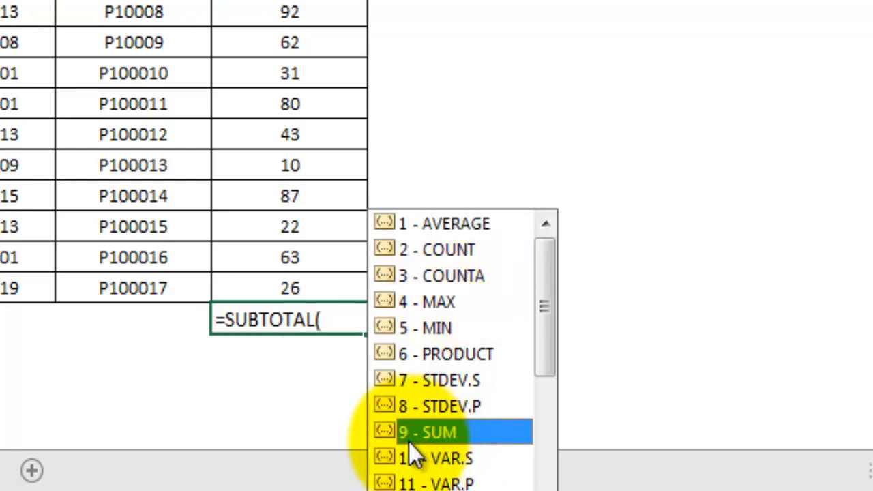
double_click(445, 434)
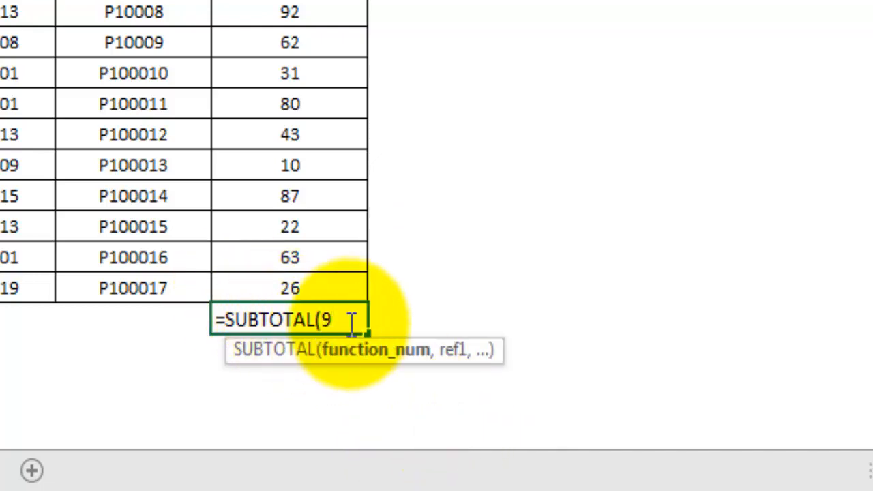
type(",")
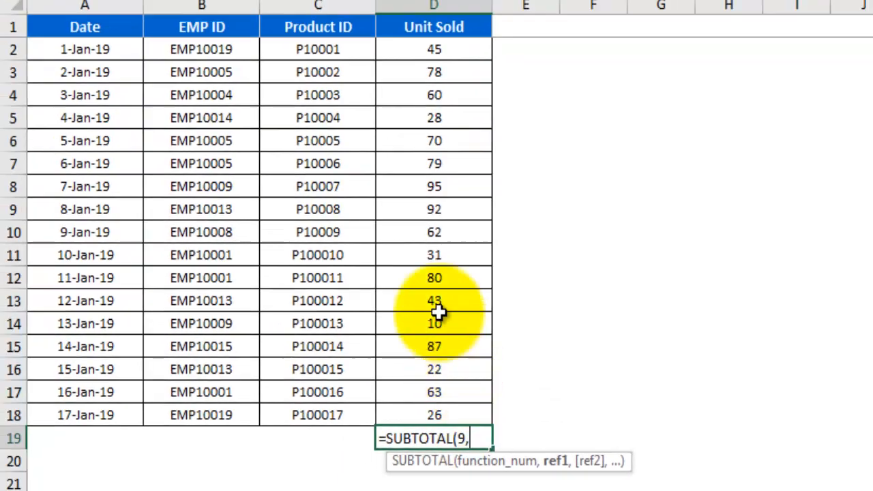
left_click_drag(432, 54, 448, 415)
key("Return")
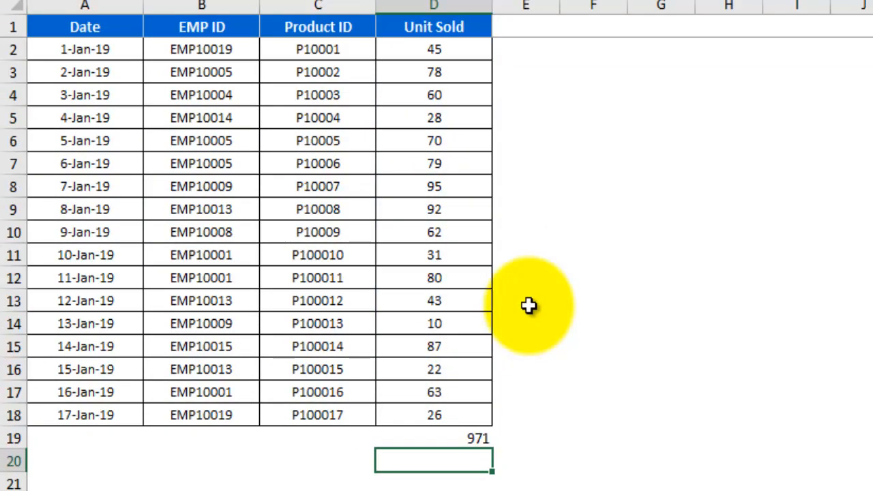
- Add filters to the table A1:D18 and filter out EMP10009, EMP10013 and EMP10014 in the EMP ID column
left_click_drag(85, 28, 443, 412)
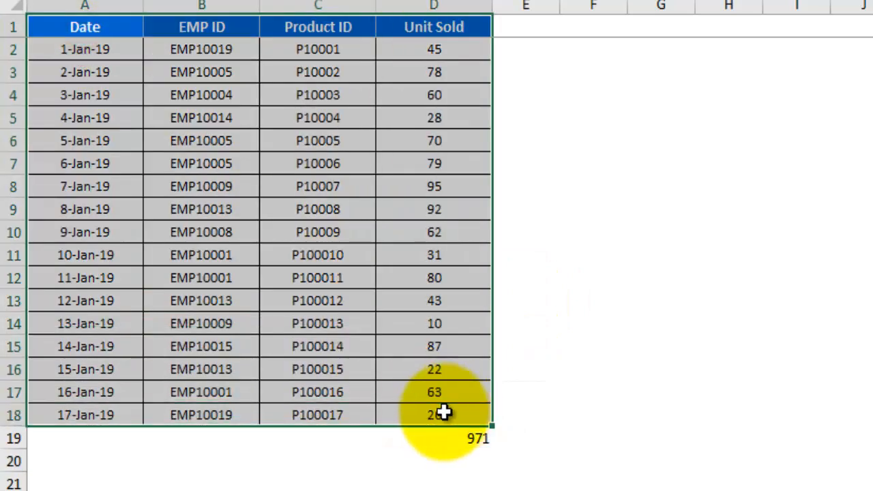
key("ctrl+shift+l")
left_click(212, 102)
left_click(250, 28)
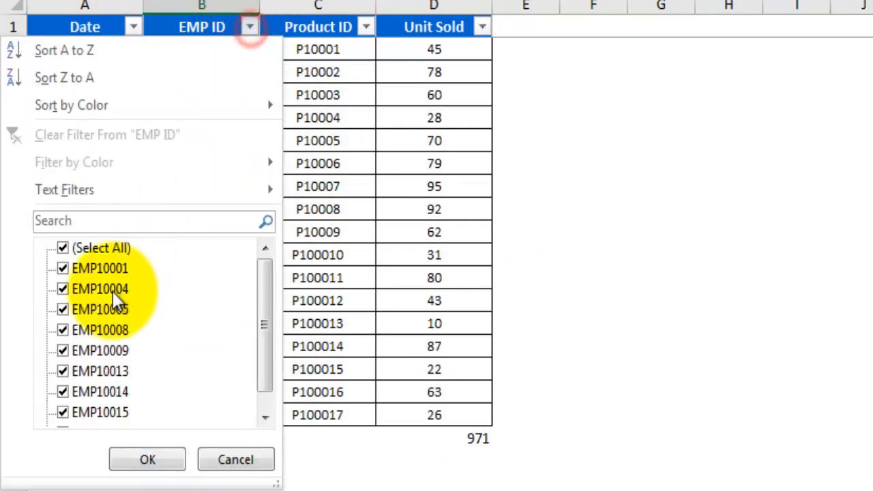
left_click(63, 350)
left_click(63, 371)
left_click(63, 391)
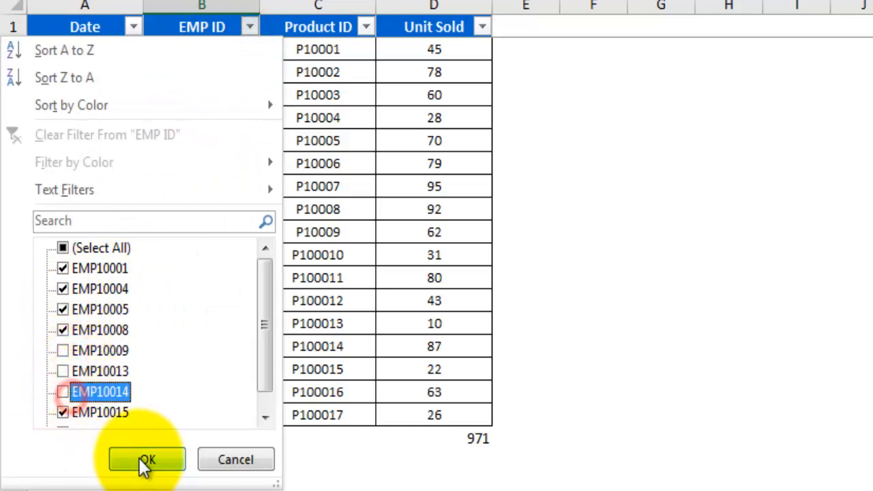
left_click(146, 461)
- Review the SUBTOTAL formula in cell D19 with the filter applied and remove the filters from the table
left_click(441, 305)
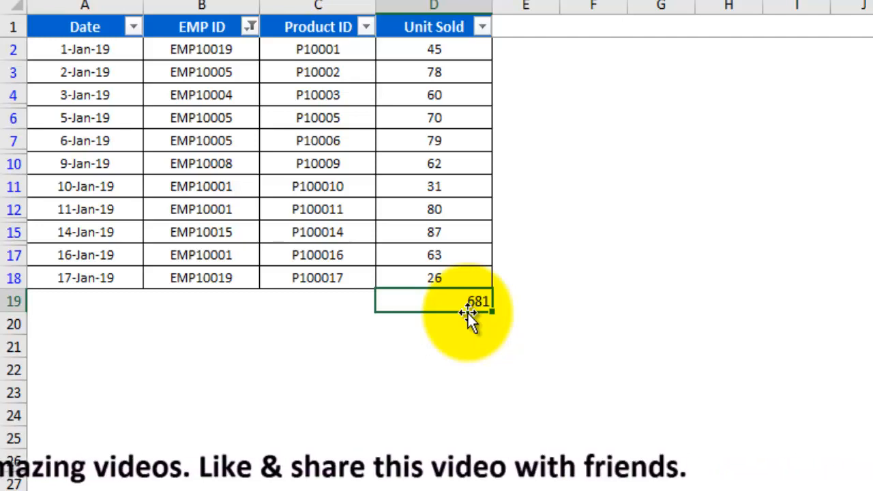
left_click(466, 300)
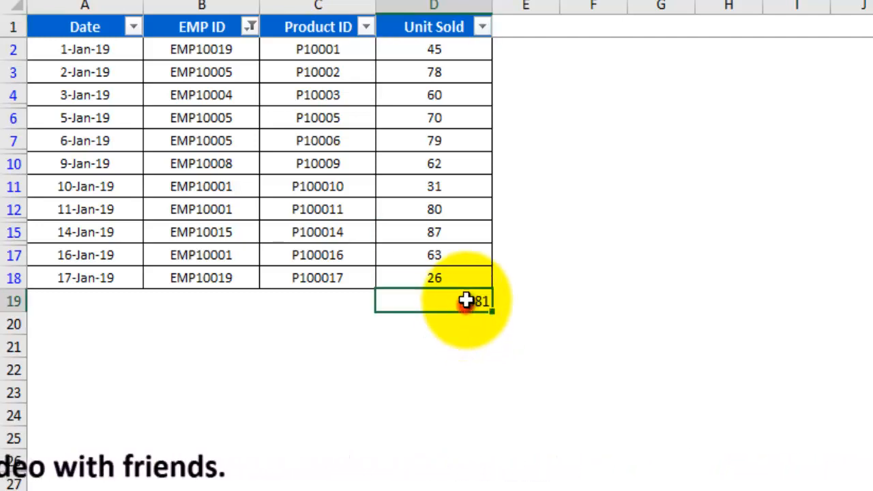
double_click(466, 301)
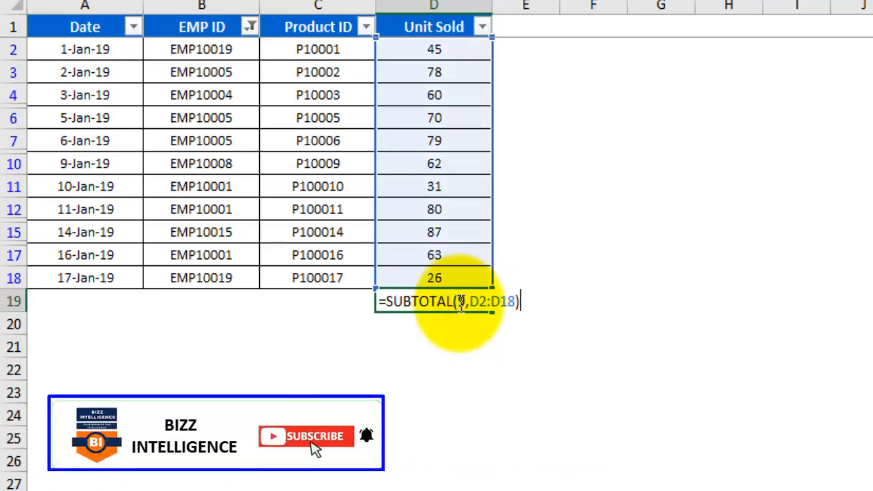
key("ctrl+Return")
left_click(453, 31)
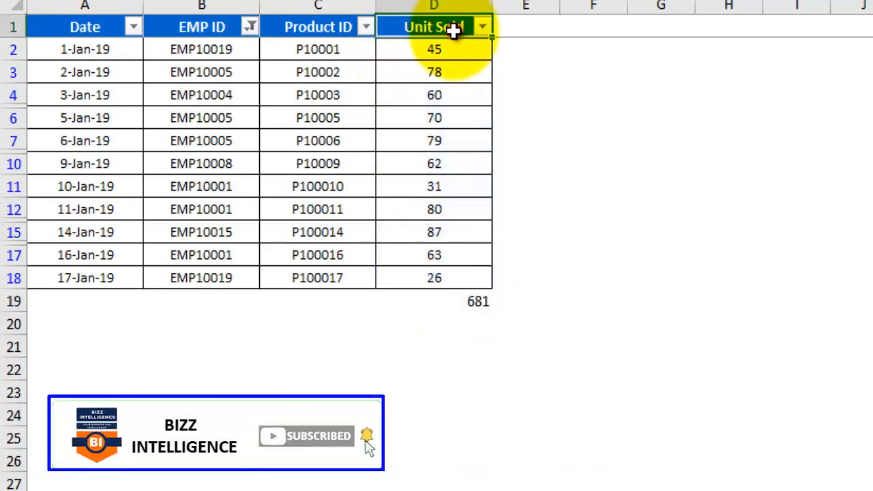
key("ctrl+shift+l")
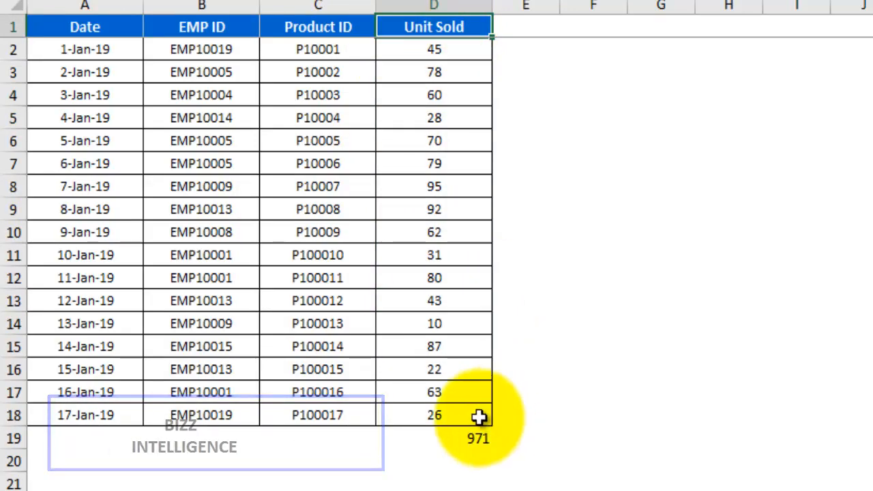
- Start a new SUBTOTAL formula in cell D19 in place of the existing one
left_click(454, 438)
double_click(458, 437)
key("Escape")
type("=sub")
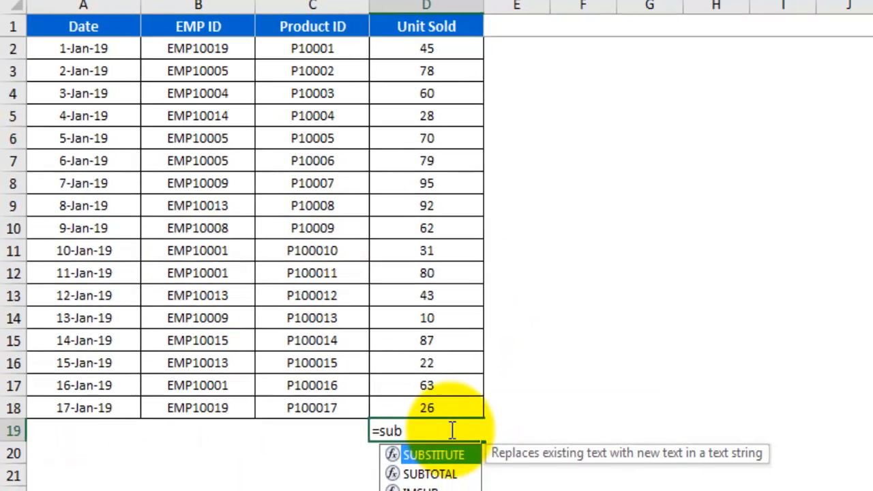
key("Down")
key("Tab")
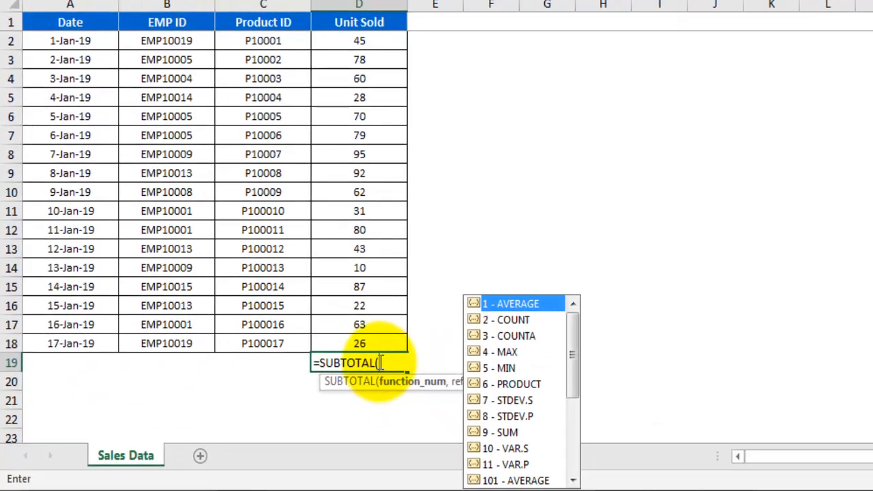
- Choose function number 109 - SUM as the first argument of the SUBTOTAL formula
key("Down")
key("Down")
key("Down")
key("Down")
key("Down")
key("Down")
key("Down")
key("Down")
key("Down")
key("Down")
key("Down")
key("Down")
key("Down")
key("Down")
key("Down")
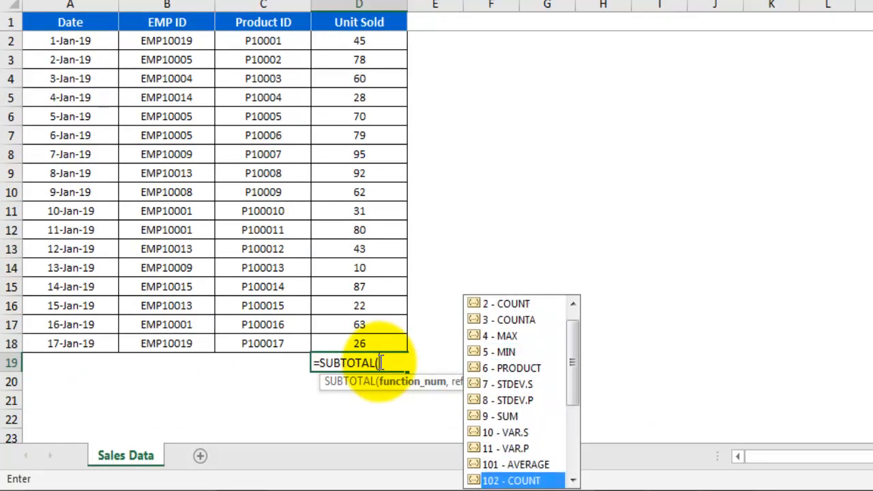
key("Down")
key("Down")
key("Down")
key("Down")
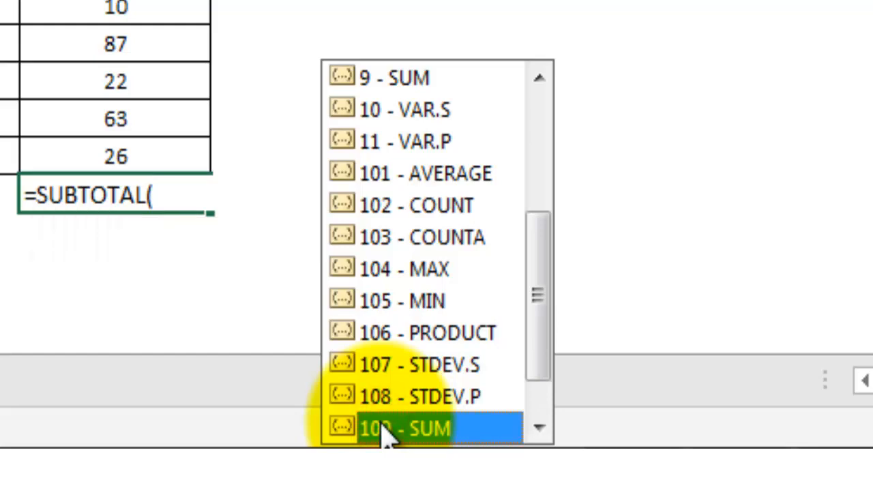
double_click(385, 428)
- Add the range D2:D18 and enter the finished formula =SUBTOTAL(109,D2:D18) in D19
type(",")
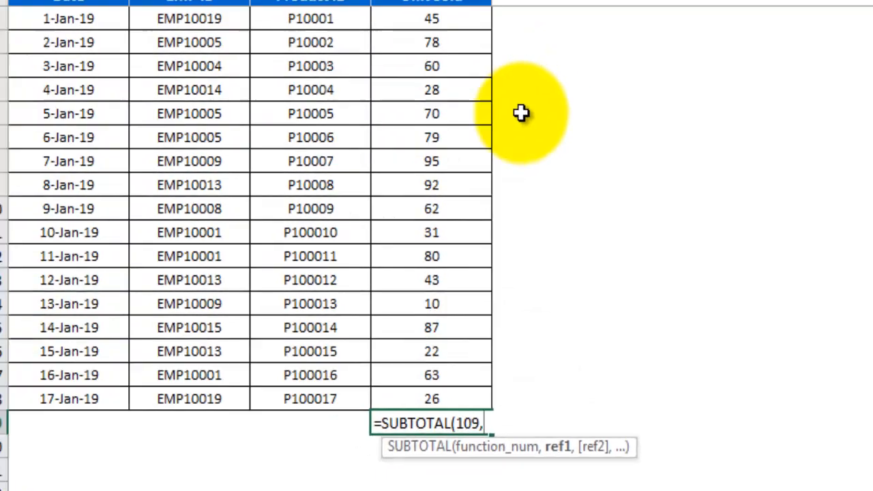
left_click_drag(436, 21, 460, 403)
type(")")
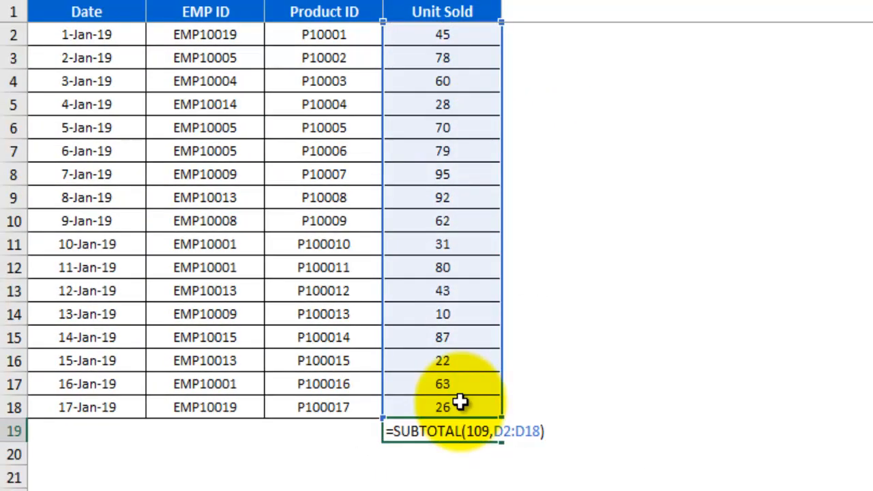
key("ctrl+Return")
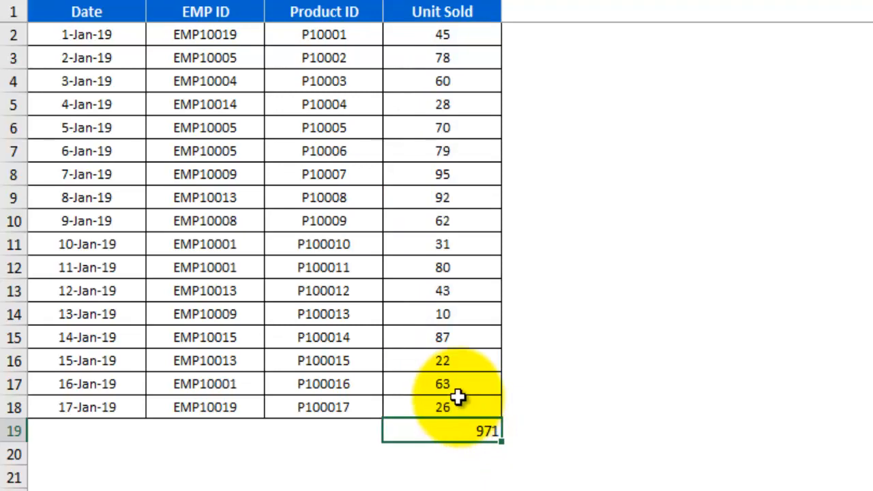
- Hide row 18 of the sales table and select the total in cell D19
left_click(12, 408)
key("ctrl+9")
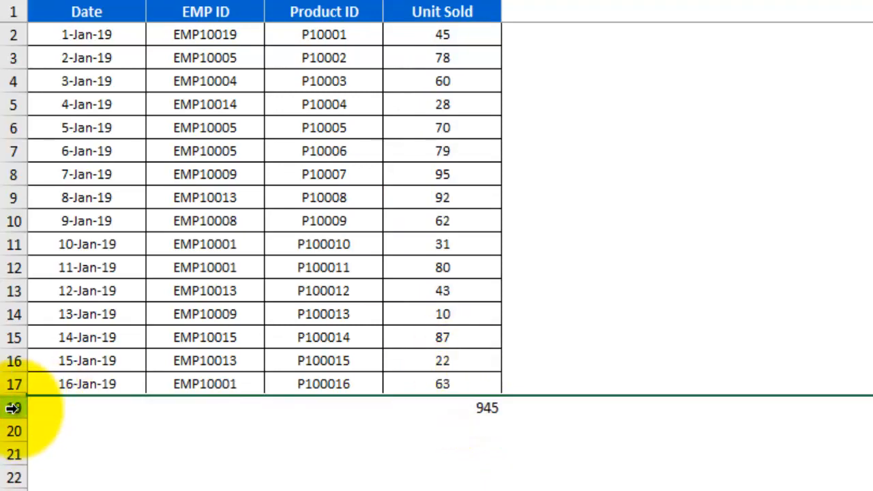
left_click(476, 410)
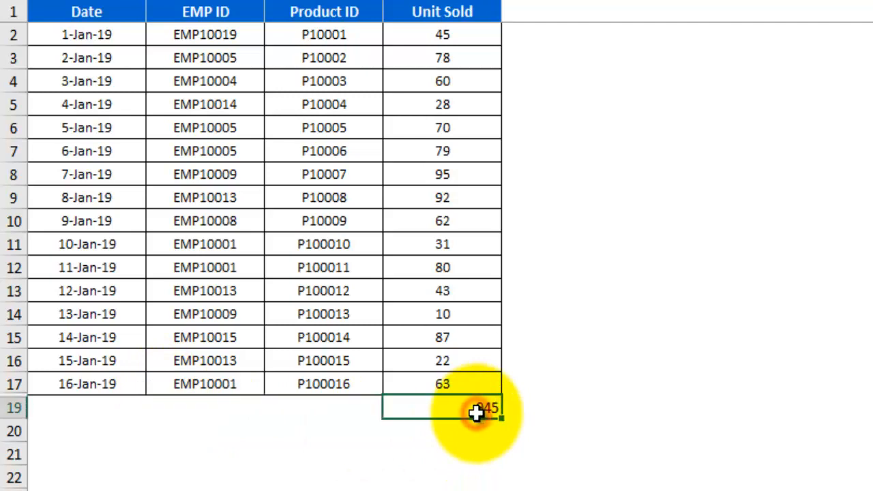
- Unhide the hidden row 18 by selecting the whole sales data range and showing its rows again
left_click(481, 433)
left_click(464, 383)
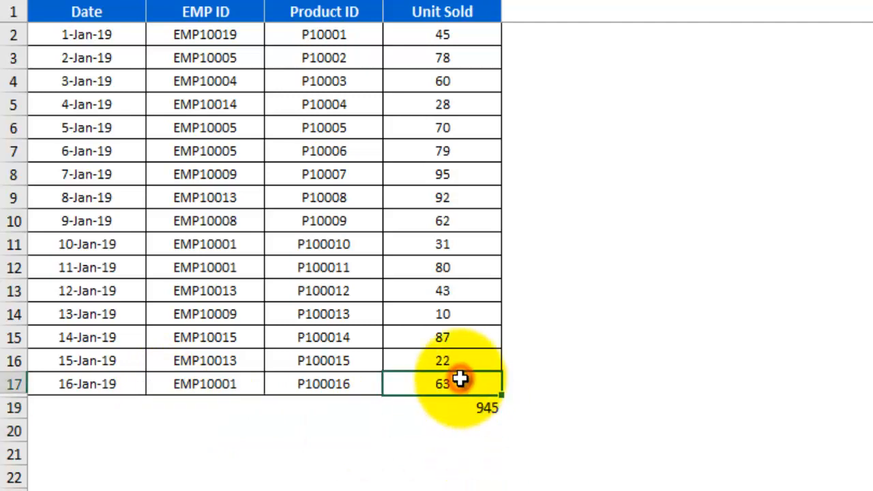
key("ctrl+a")
key("ctrl+shift+9")
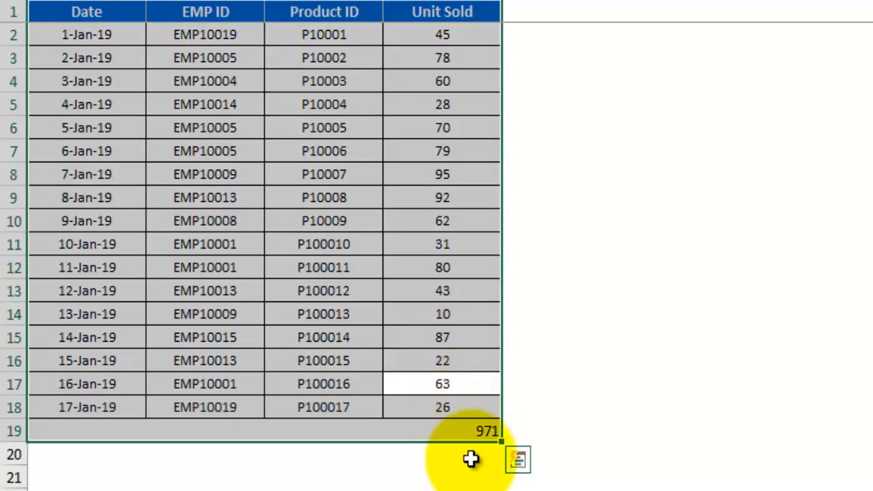
- Start a second SUBTOTAL formula in cell D20 with function number 9 as its first argument
left_click(483, 459)
type("=sub")
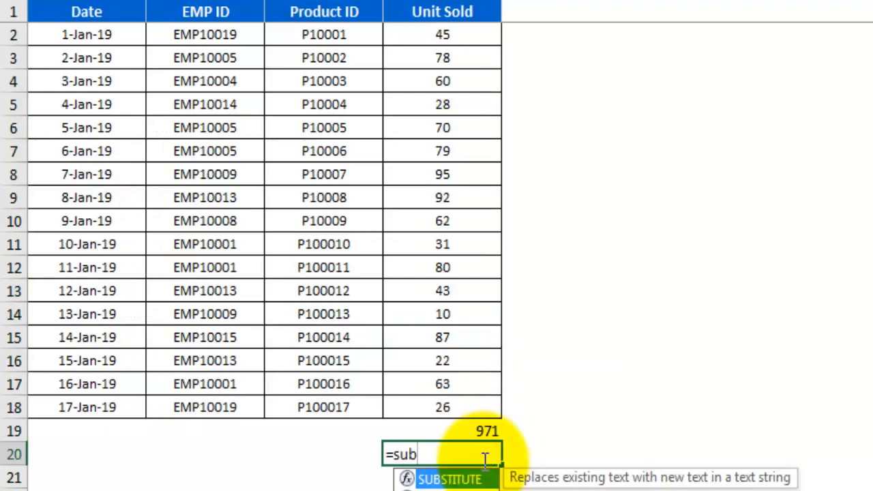
key("Down")
key("Tab")
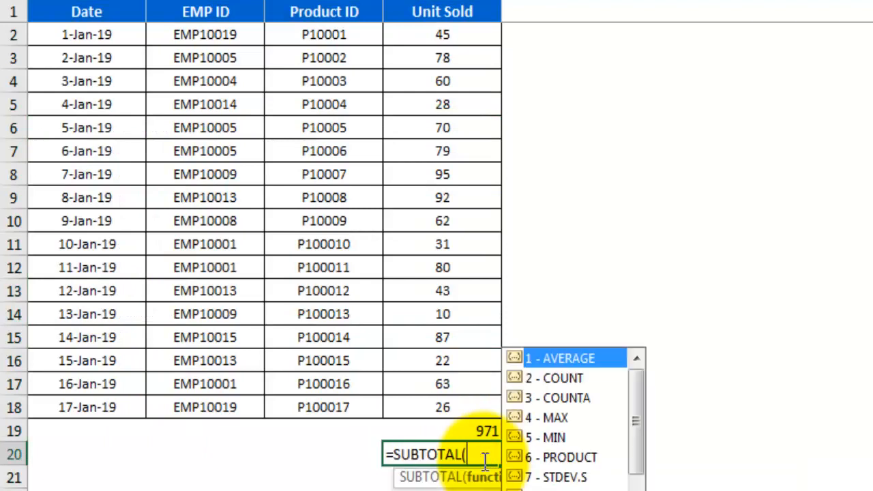
key("Down")
key("Down")
key("Down")
key("Down")
key("Down")
key("Down")
key("Down")
type("9,")
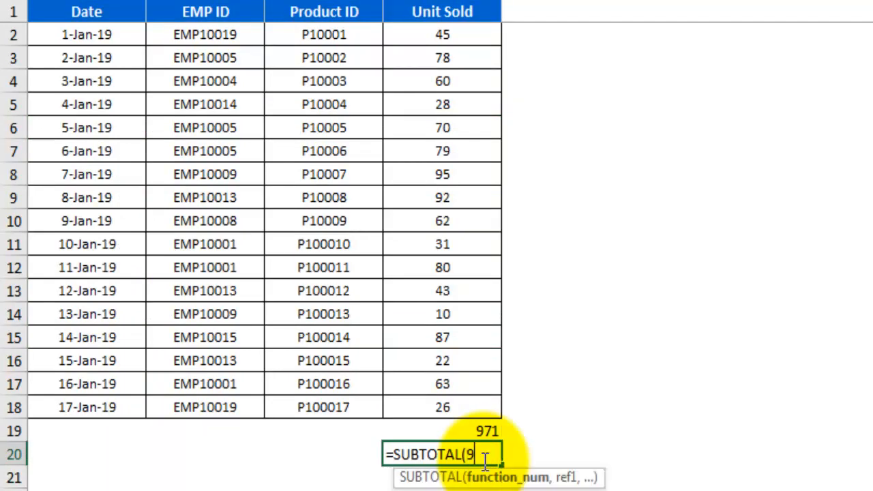
- Add the Unit Sold range and enter the finished formula =SUBTOTAL(9,D2:D18) in D20
key("Up")
key("Up")
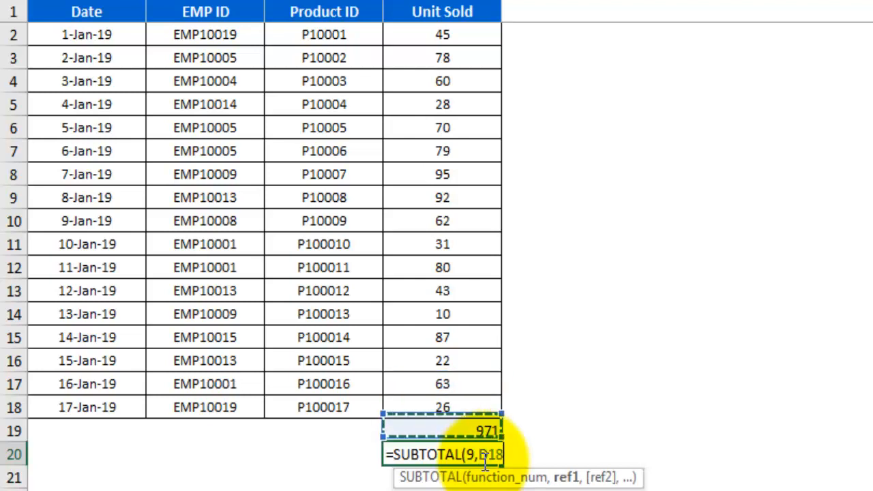
key("shift+Up")
key("shift+Up")
key("shift+Up")
key("shift+Up")
key("shift+Up")
key("shift+Up")
key("shift+Up")
key("shift+Up")
key("shift+Up")
key("shift+Up")
key("shift+Up")
key("shift+Up")
key("shift+Up")
key("shift+Up")
key("shift+Up")
key("shift+Up")
type(")")
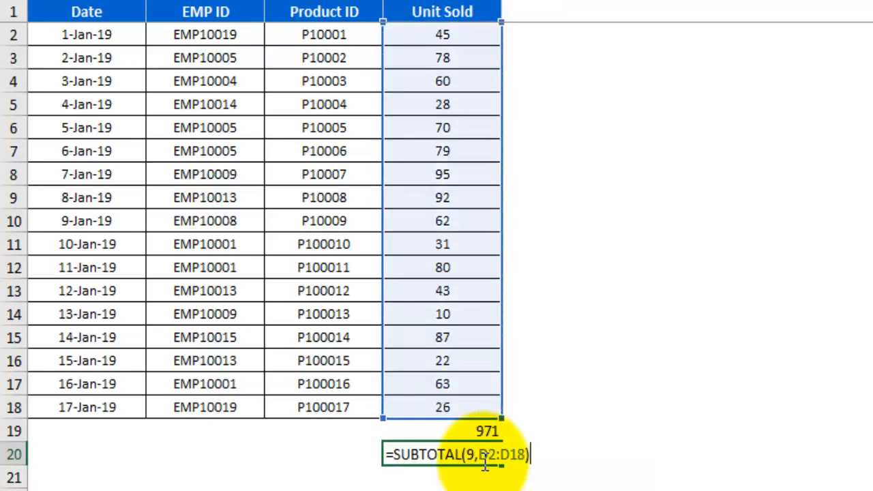
key("ctrl+Return")
- Hide row 18 and compare the two SUBTOTAL results in cells D20 and D19
key("Up")
key("Up")
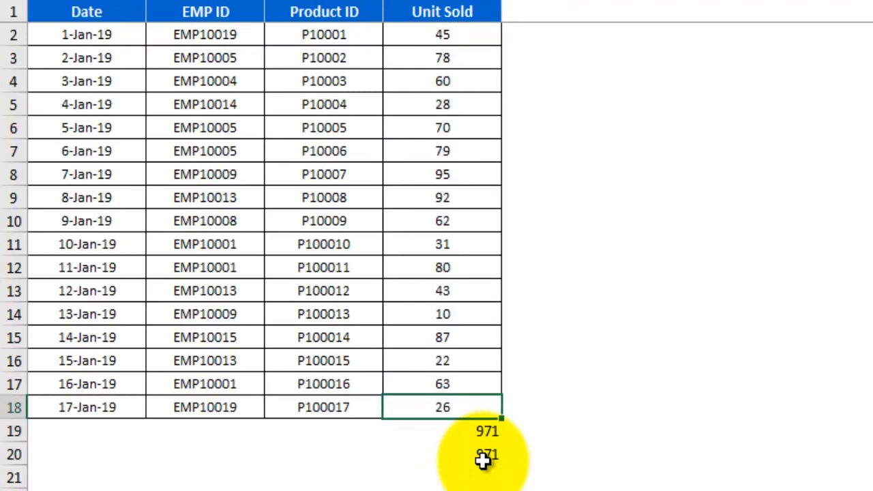
key("shift+space")
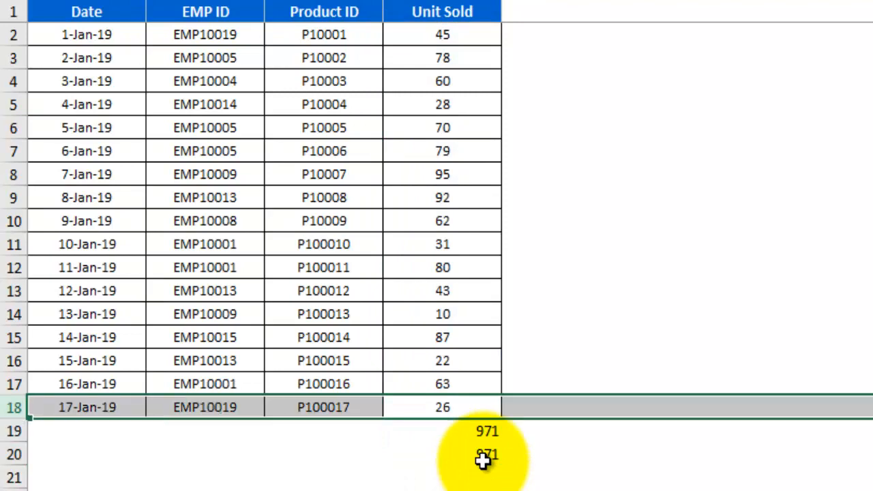
key("ctrl+9")
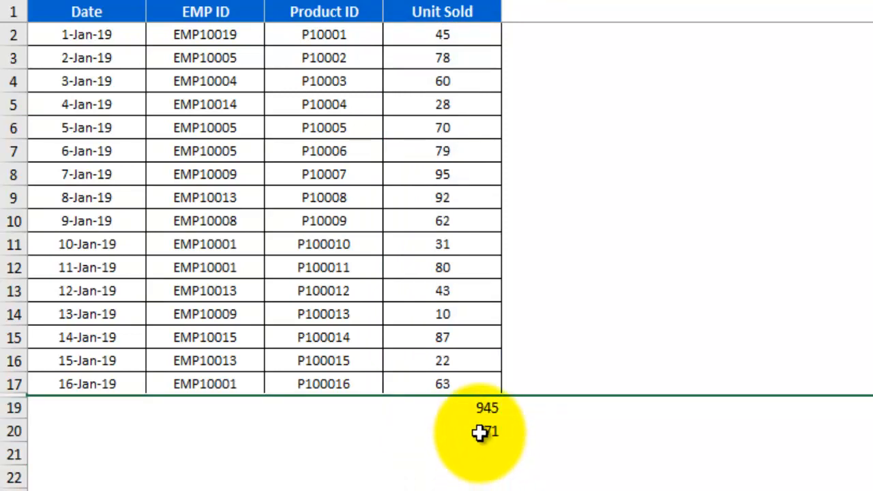
left_click(480, 431)
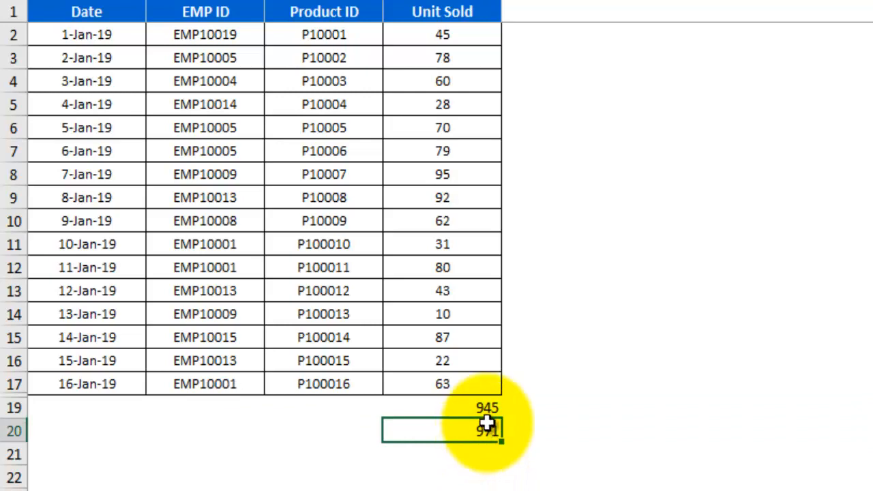
left_click(485, 407)
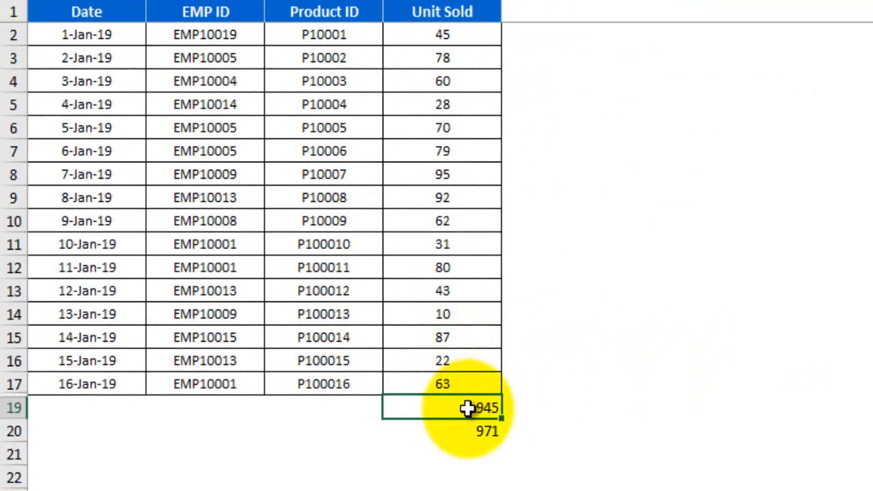
- Select rows 16 to 20 and unhide row 18 between them
left_click(440, 359)
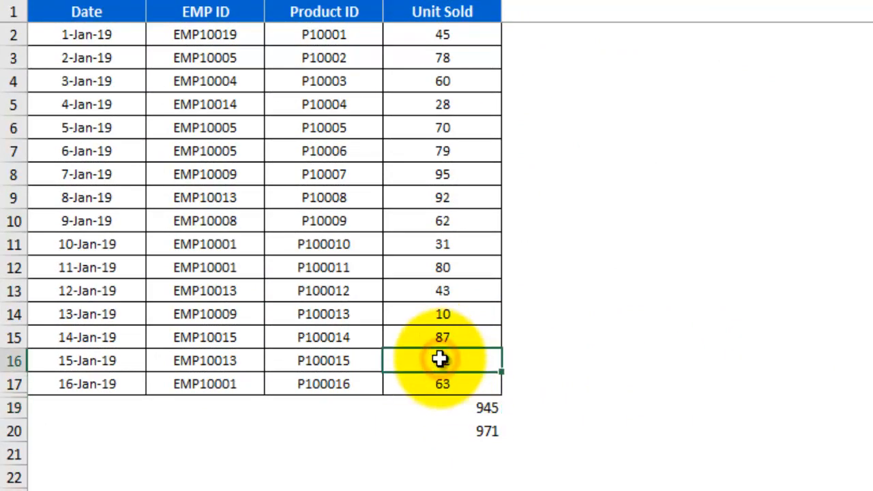
key("shift+space")
key("shift+Down")
key("shift+Down")
key("shift+Down")
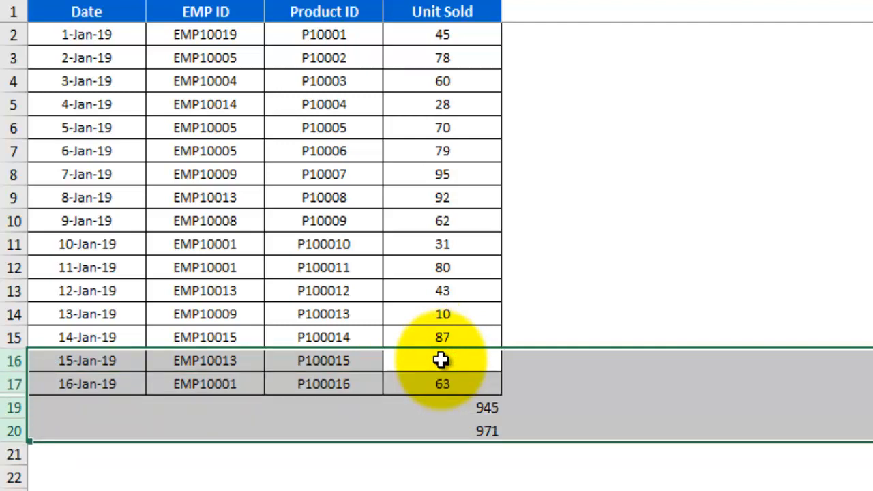
key("ctrl+shift+9")
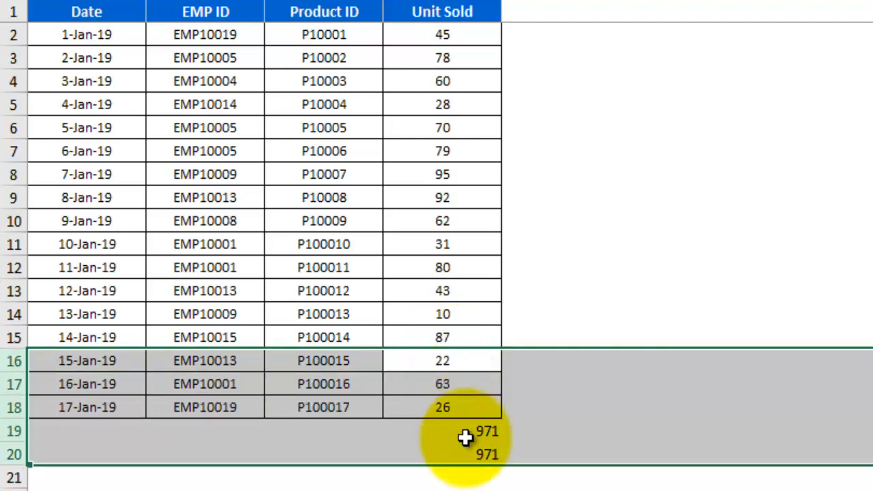
- Delete both SUBTOTAL formulas from cells D19 and D20
left_click(466, 446)
key("Up")
key("shift+Down")
key("Delete")
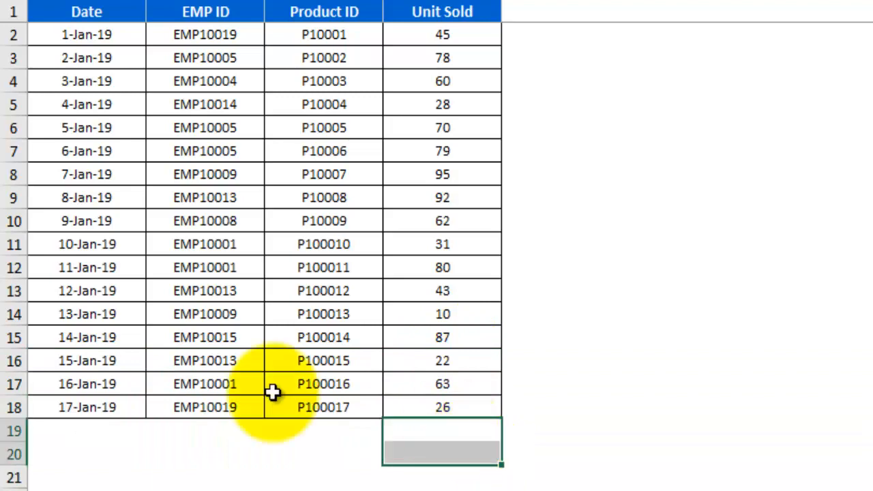
- Convert the sales data range A1:D18 into an Excel table with headers
left_click_drag(382, 278, 461, 407)
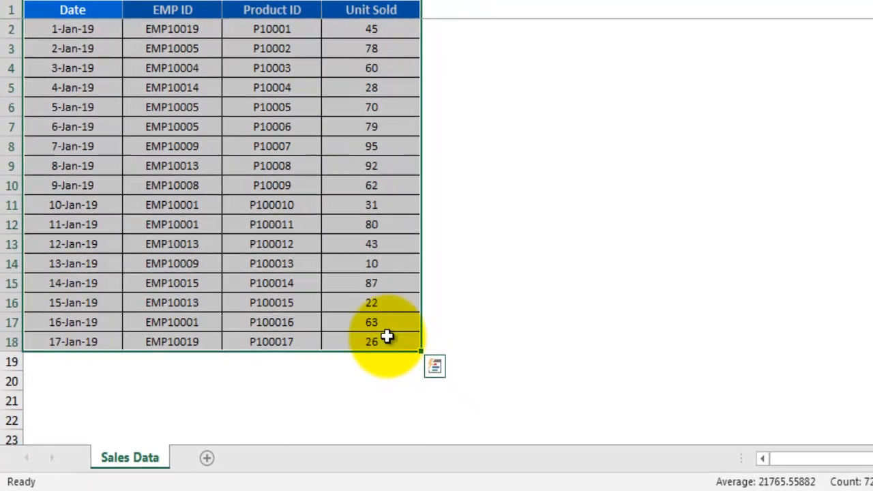
key("ctrl+t")
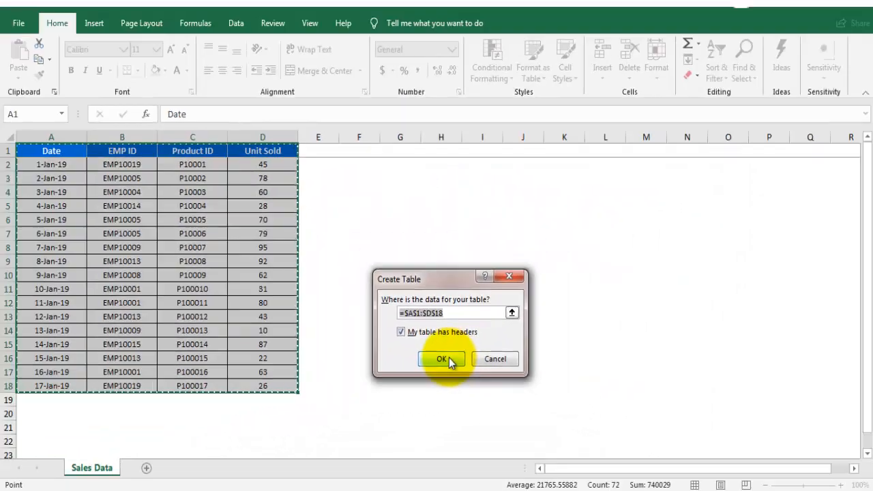
left_click(442, 359)
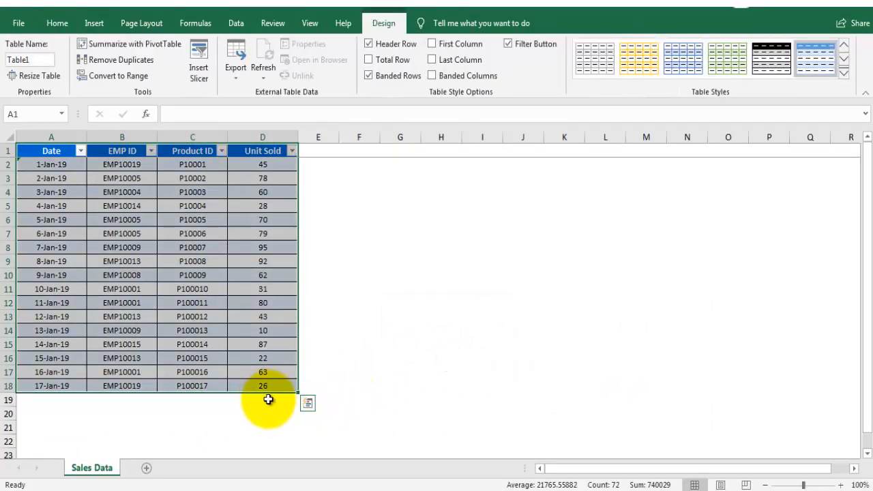
- Add a Total Row to the sales table and select that row to inspect it
left_click(270, 399)
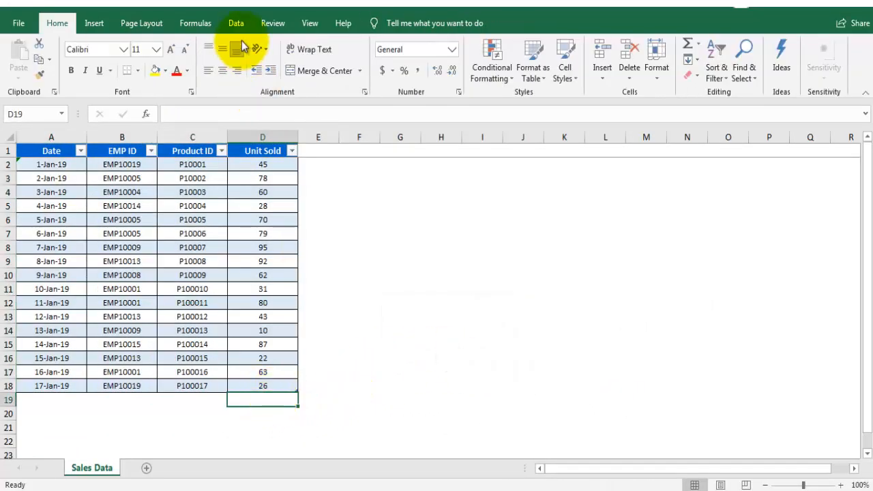
left_click(254, 263)
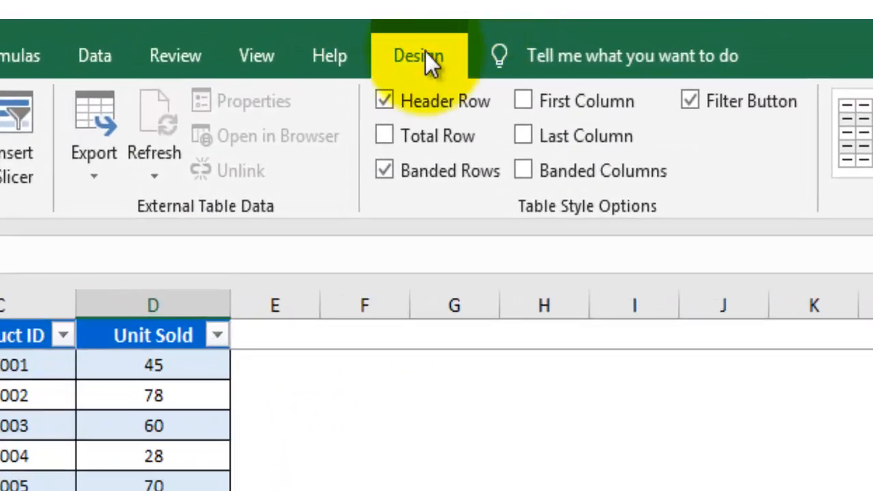
left_click(391, 40)
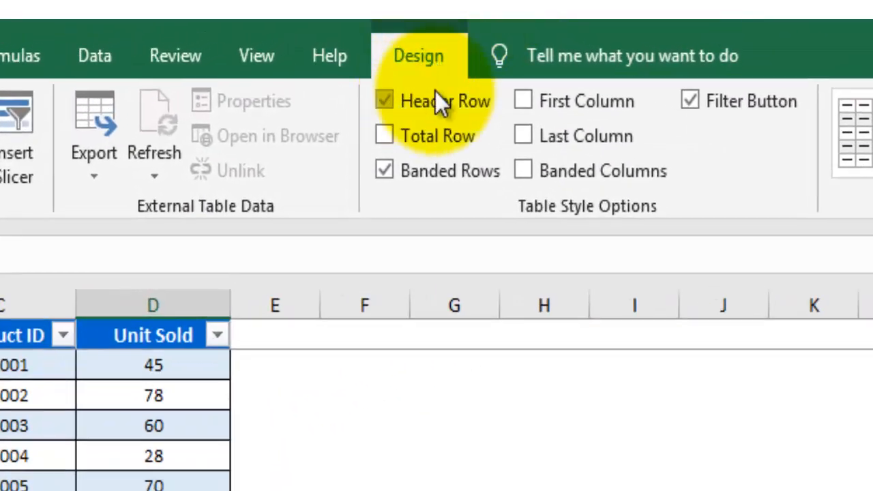
left_click(386, 135)
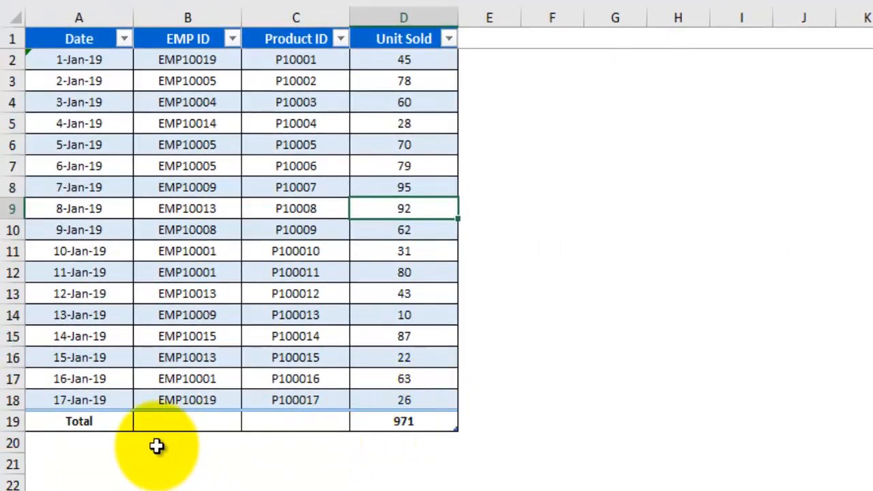
left_click(10, 421)
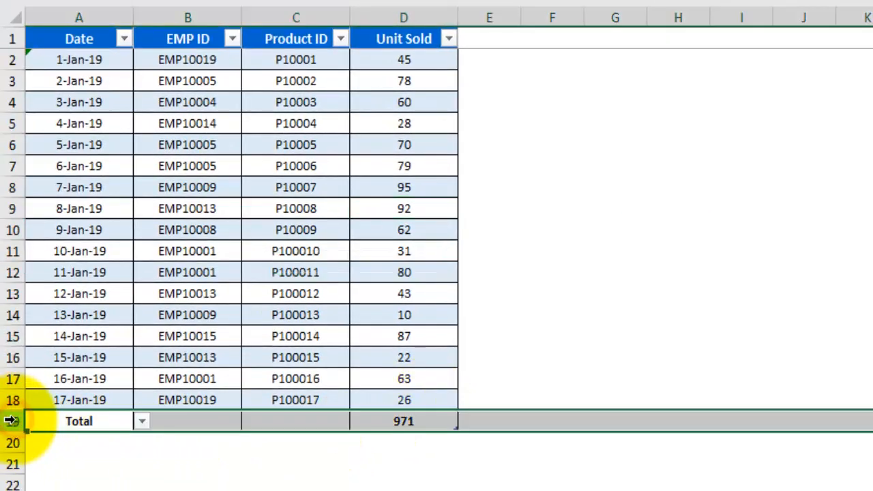
- Choose Sum as the total row function for the Unit Sold column in D19
left_click(419, 423)
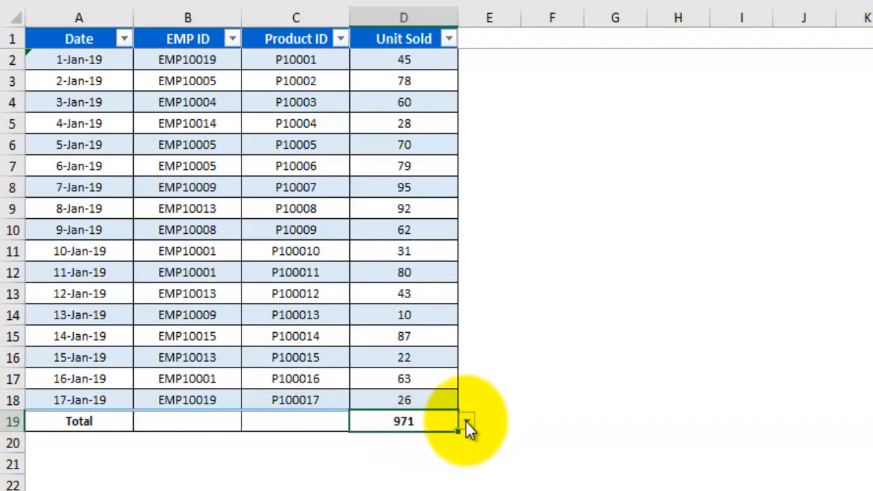
left_click(426, 426)
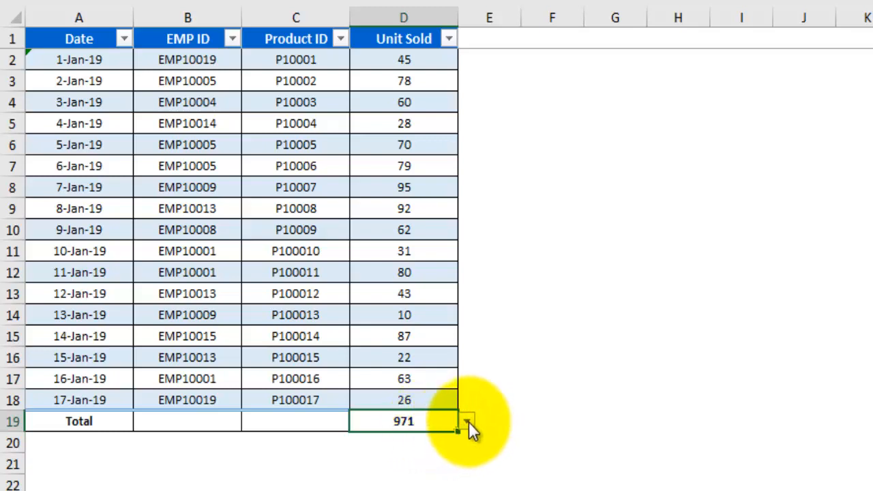
left_click(469, 423)
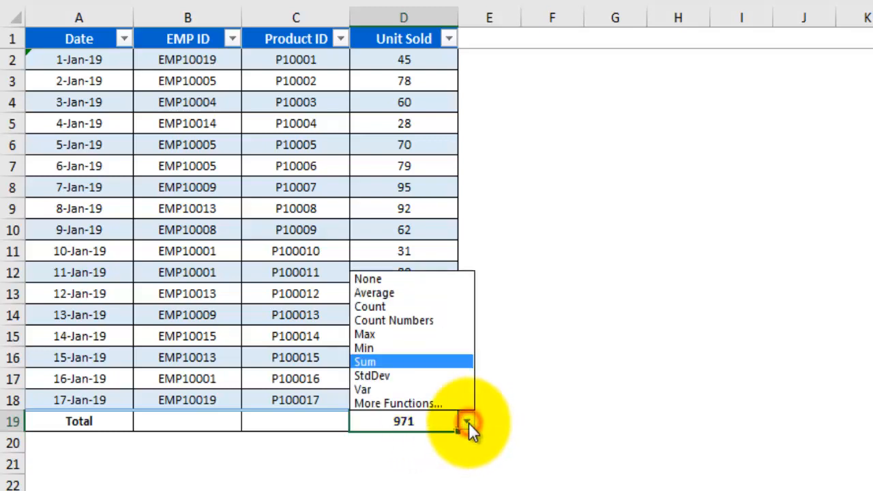
left_click(369, 362)
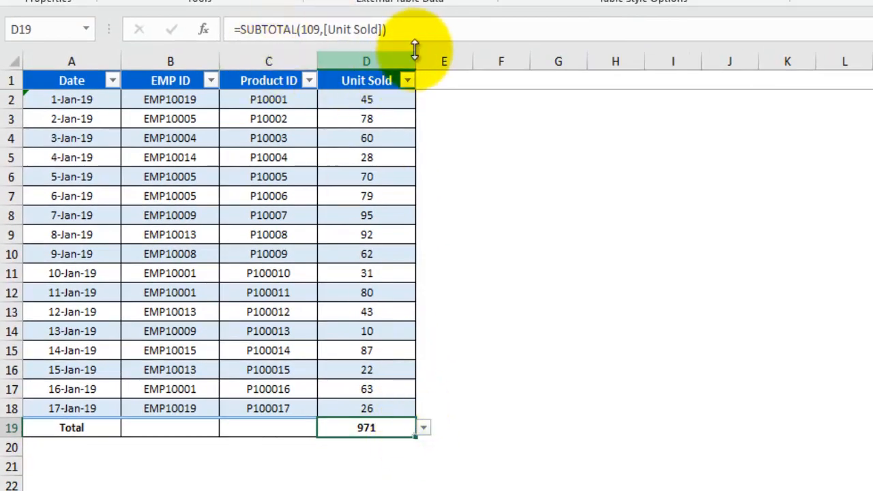
- Examine the whole formula behind the Unit Sold total in D19 and cancel the cell editing
left_click(426, 32)
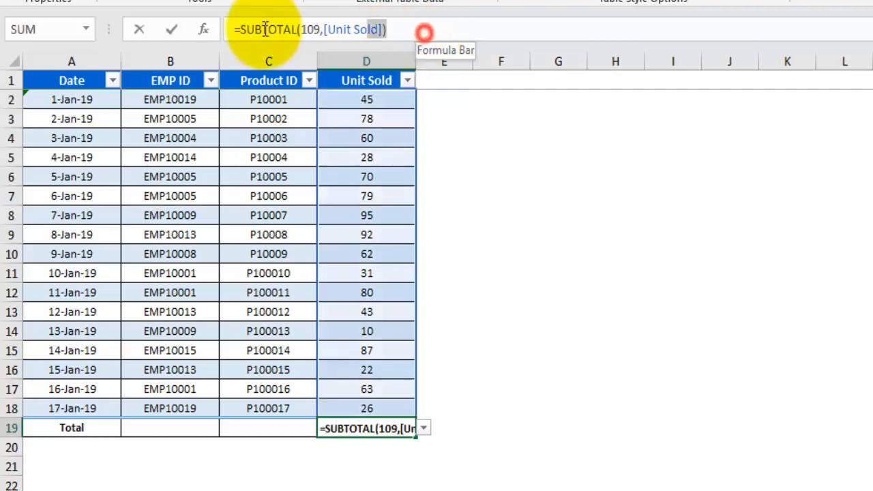
left_click_drag(425, 31, 209, 21)
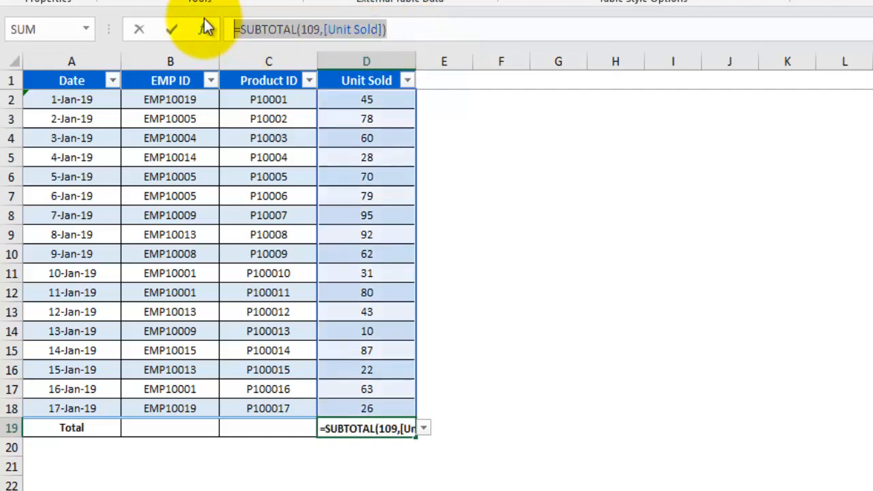
left_click(273, 429)
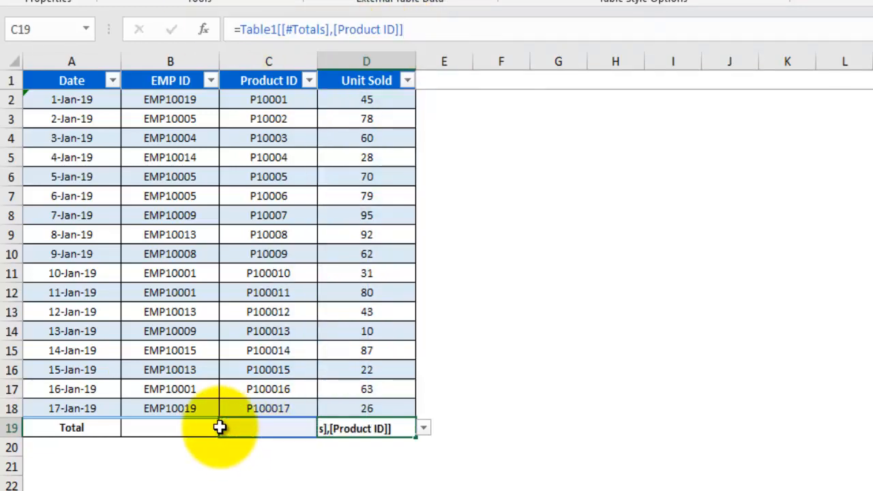
key("Escape")
- Set the total row function for the Product ID column in C19 to Count
left_click(255, 427)
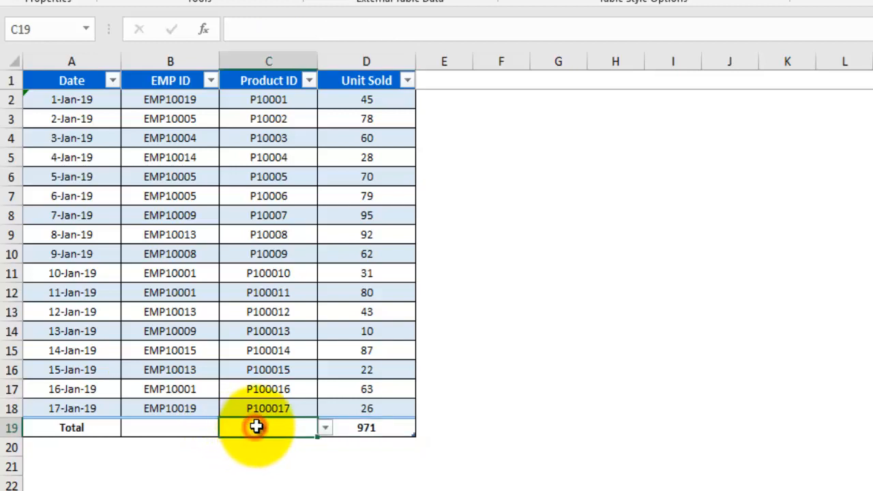
left_click(326, 430)
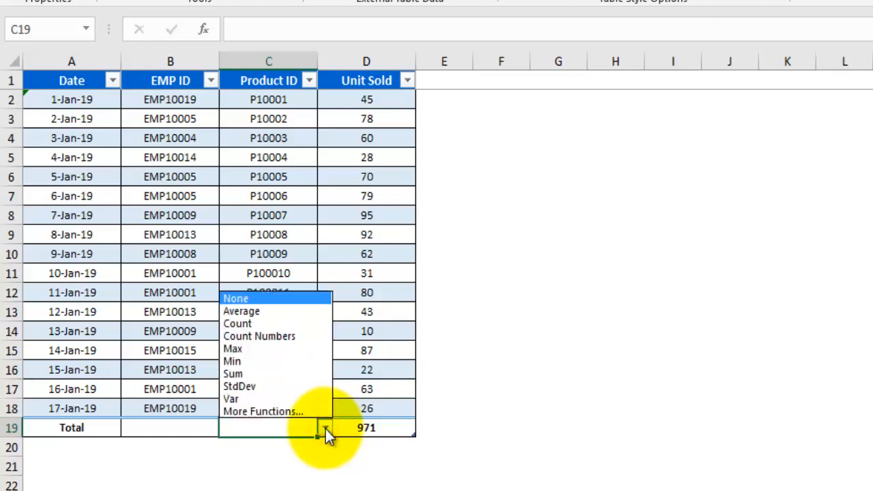
left_click(262, 326)
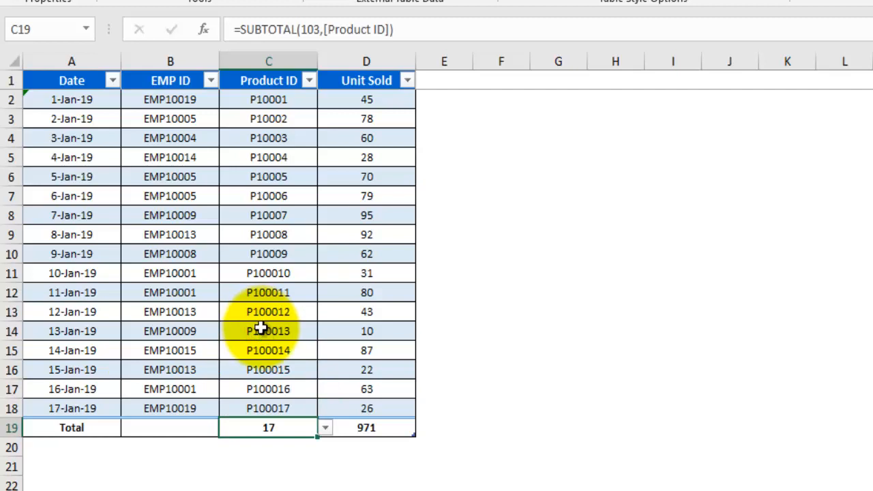